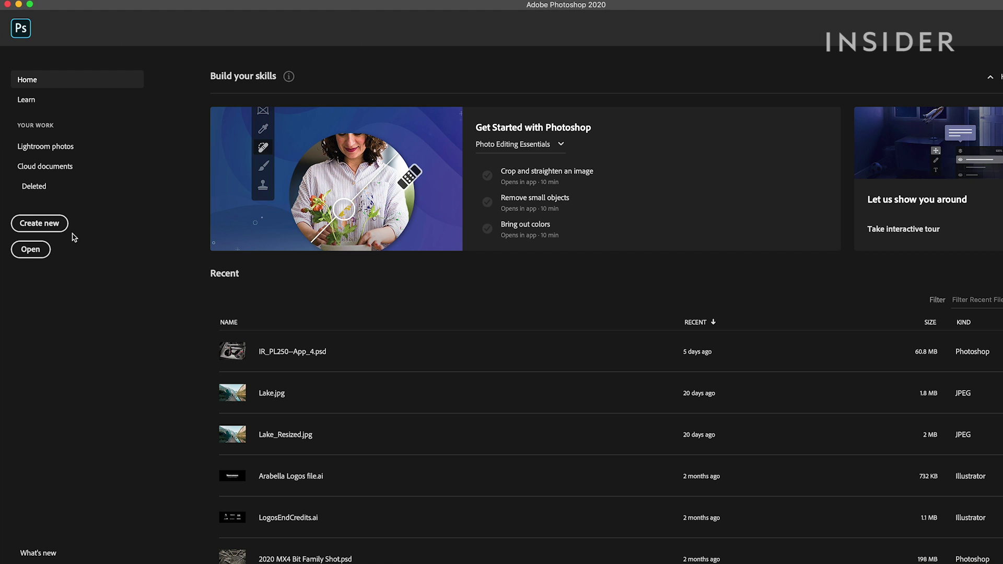
Create a new 500×500 pixel document at 72 pixels per inch with a white background
left_click(48, 223)
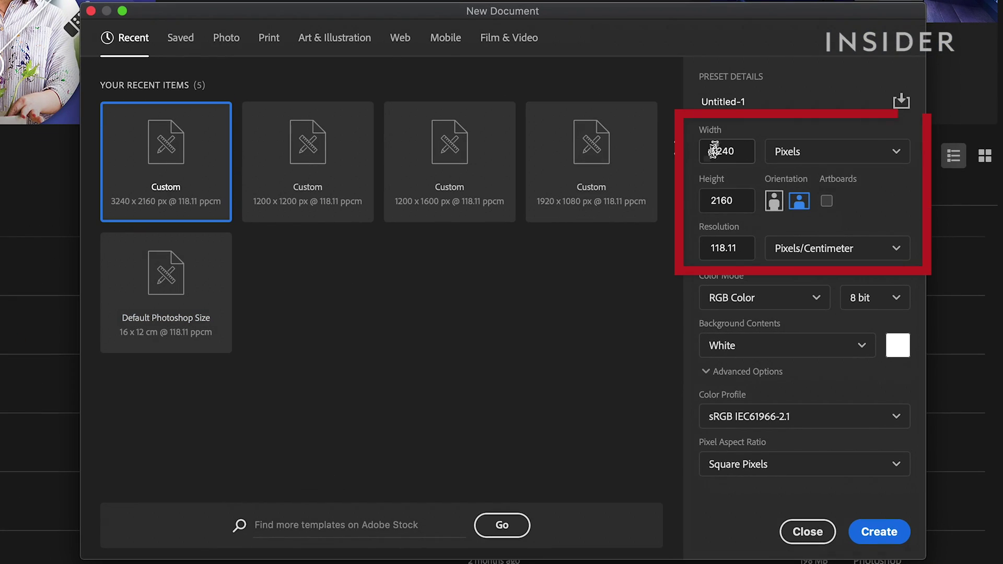
type("500")
key("Tab")
type("500")
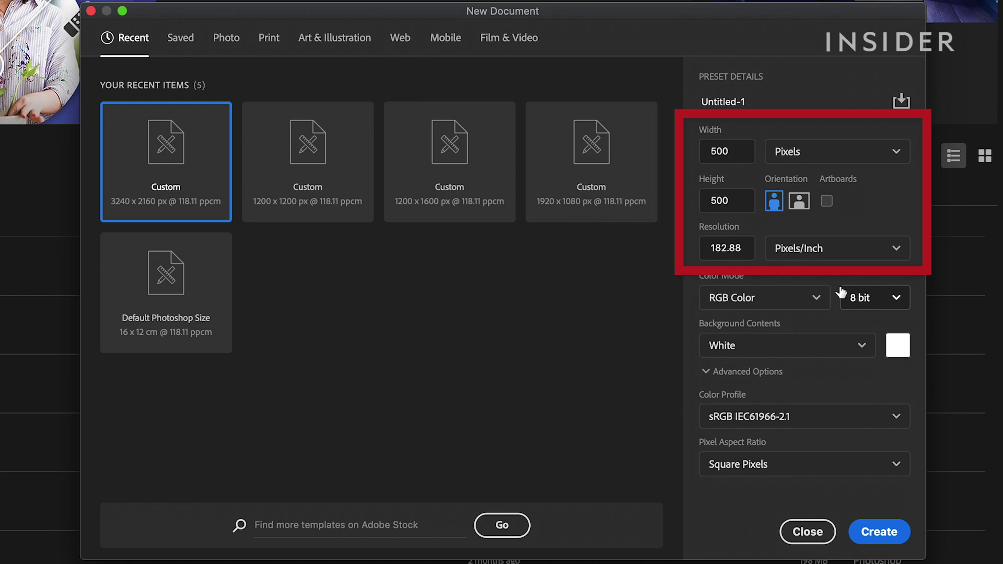
double_click(718, 248)
type("72")
left_click(881, 534)
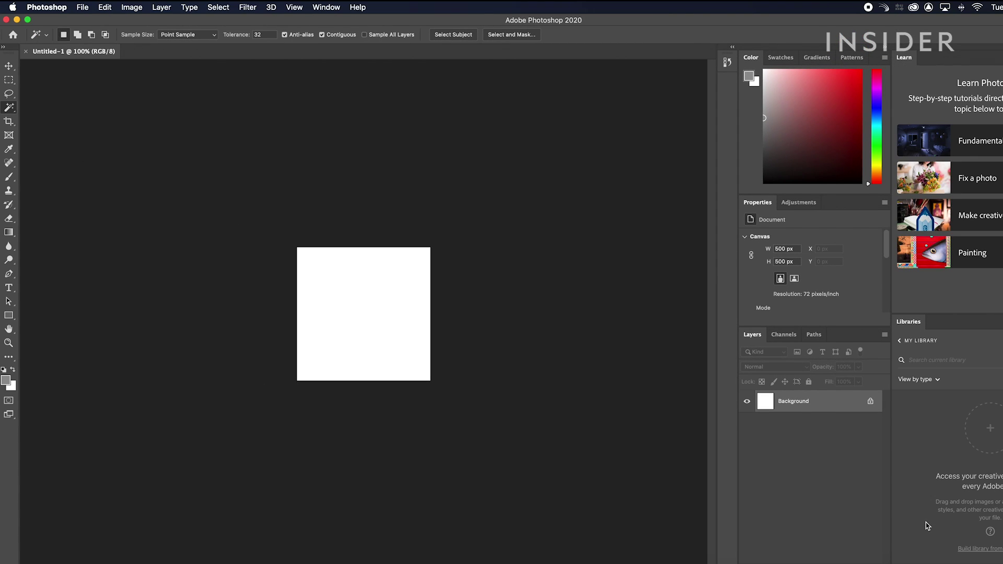
Draw a filled circle with the Ellipse tool as the base of the round blue surprised face
left_click(9, 315)
left_click(47, 328)
left_click_drag(306, 259, 420, 375)
left_click(750, 285)
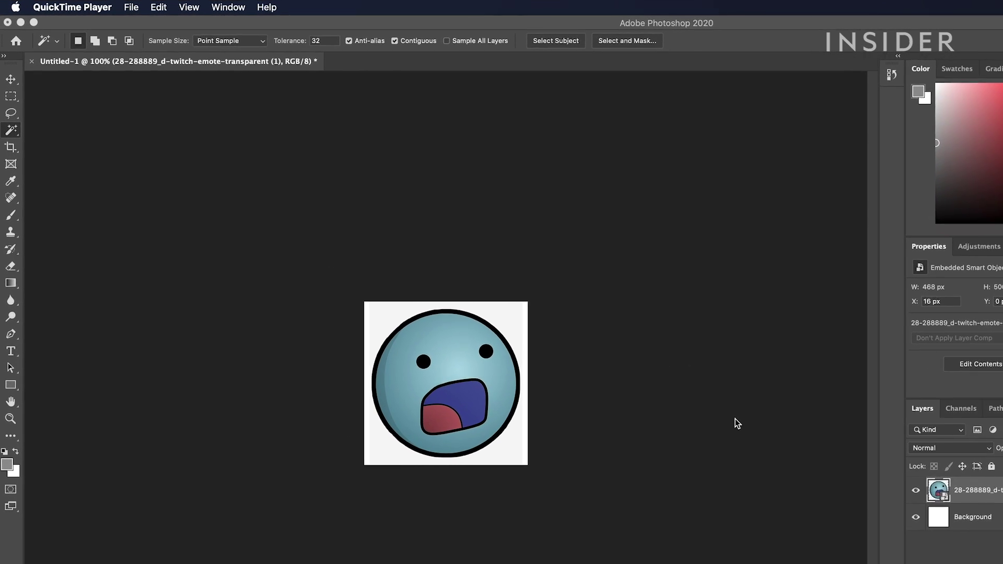
left_click(122, 6)
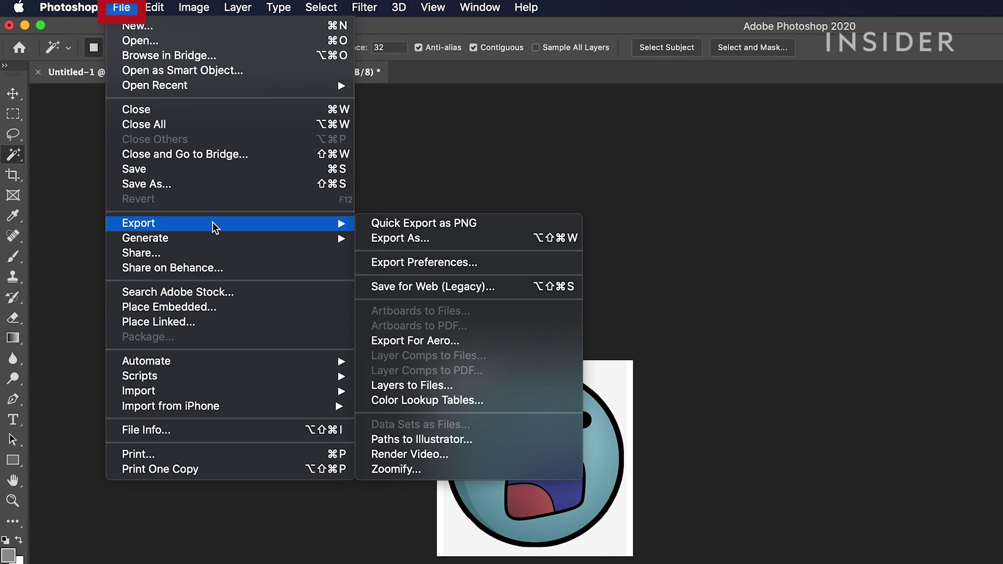
mouse_move(138, 223)
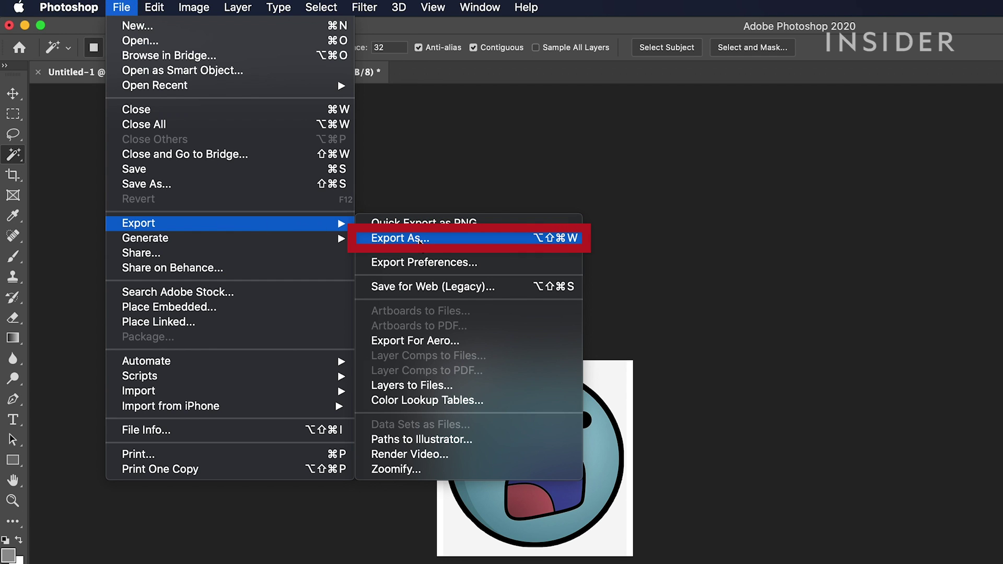
Set Export As to PNG with transparency at 112 px width
left_click(420, 239)
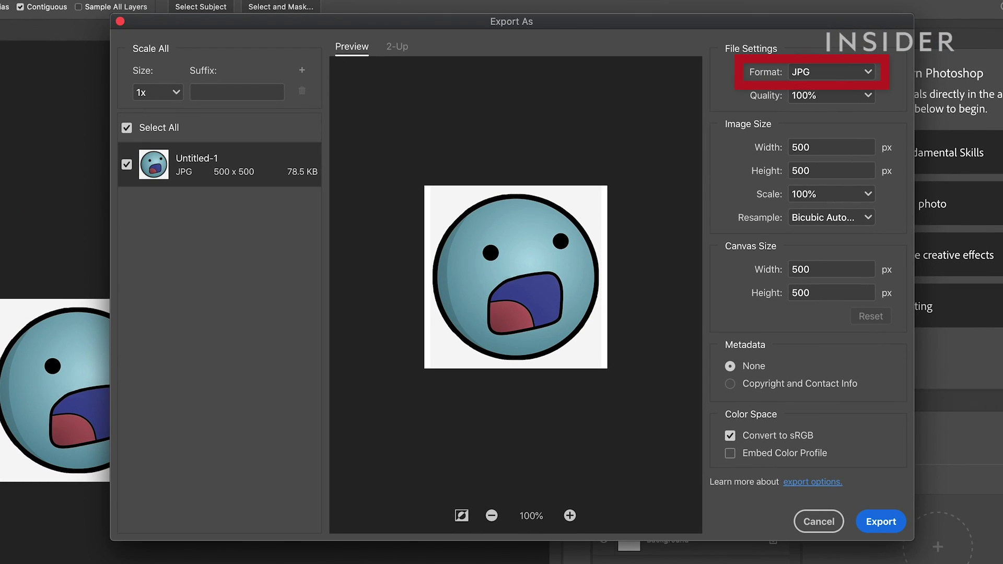
left_click(822, 72)
left_click(814, 97)
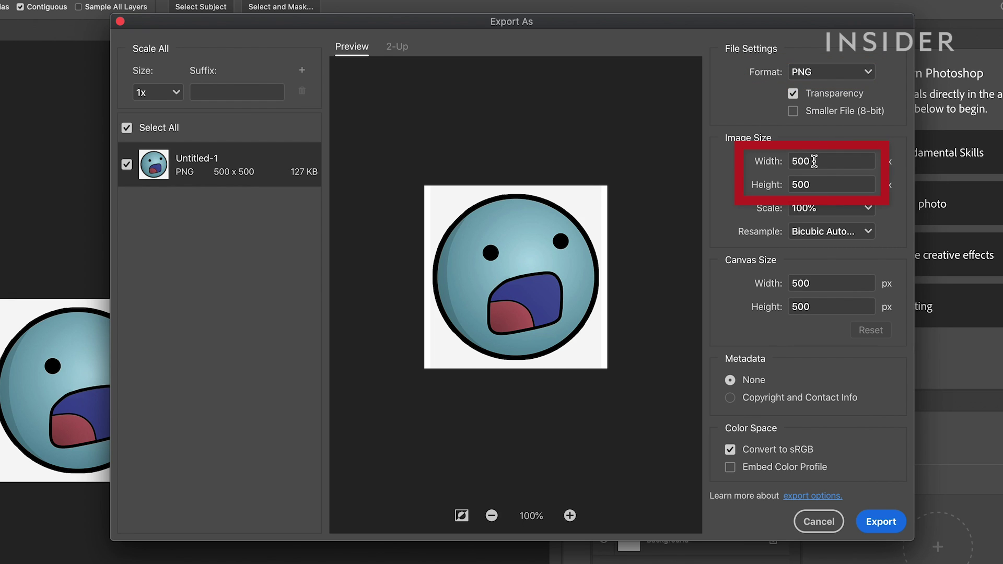
type("112")
left_click(817, 187)
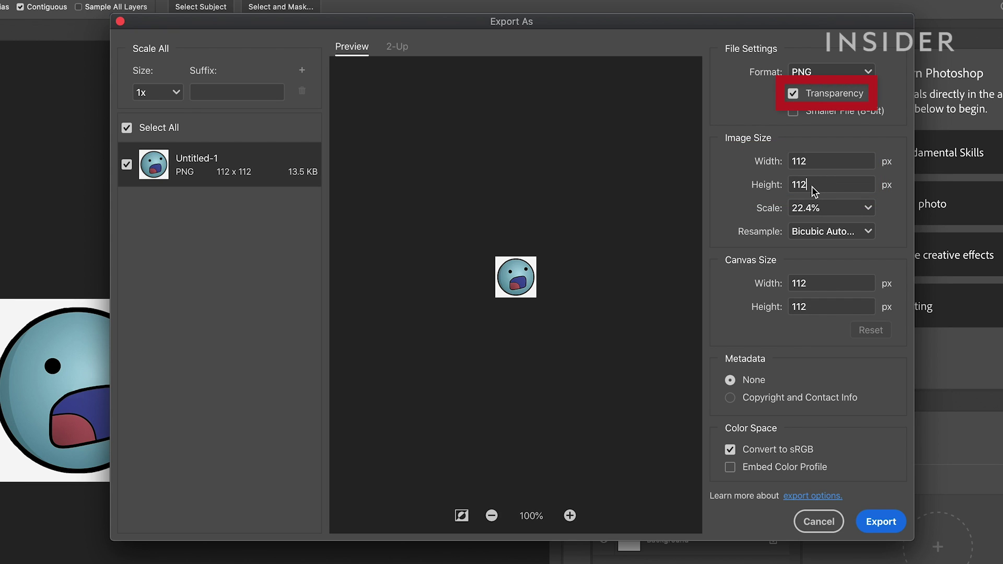
Export and save the file as Emote.png in Downloads
left_click(881, 521)
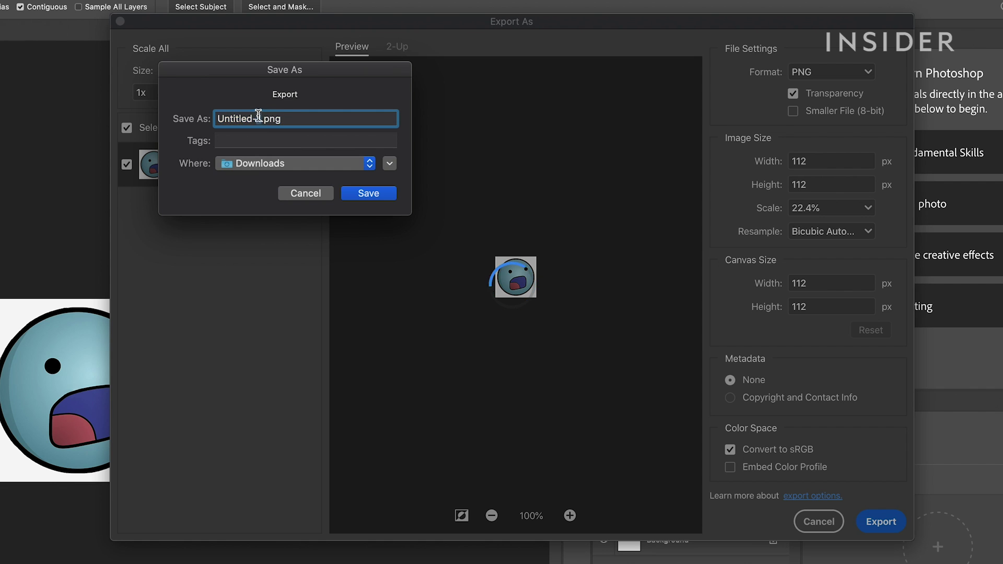
type("Emote")
left_click(493, 184)
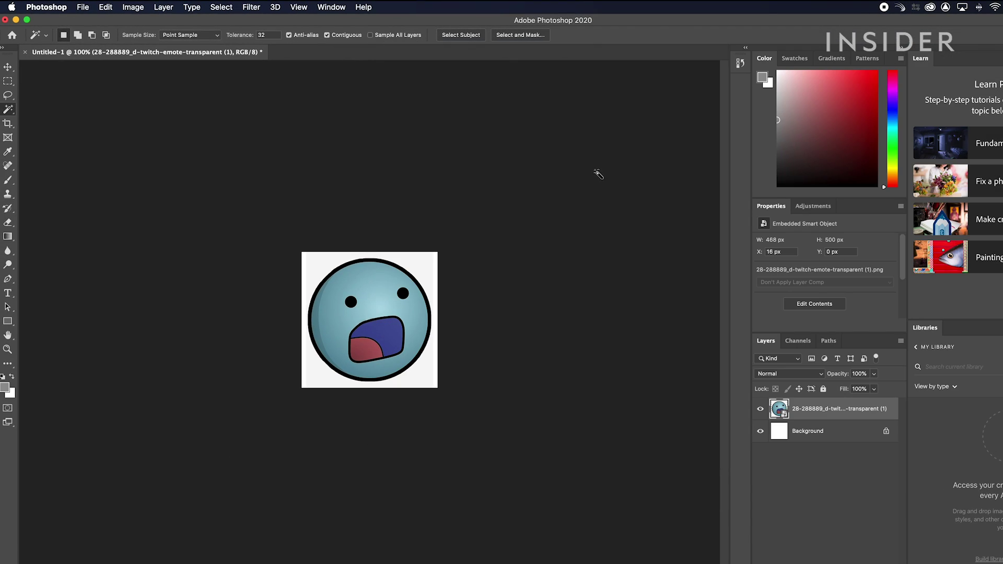